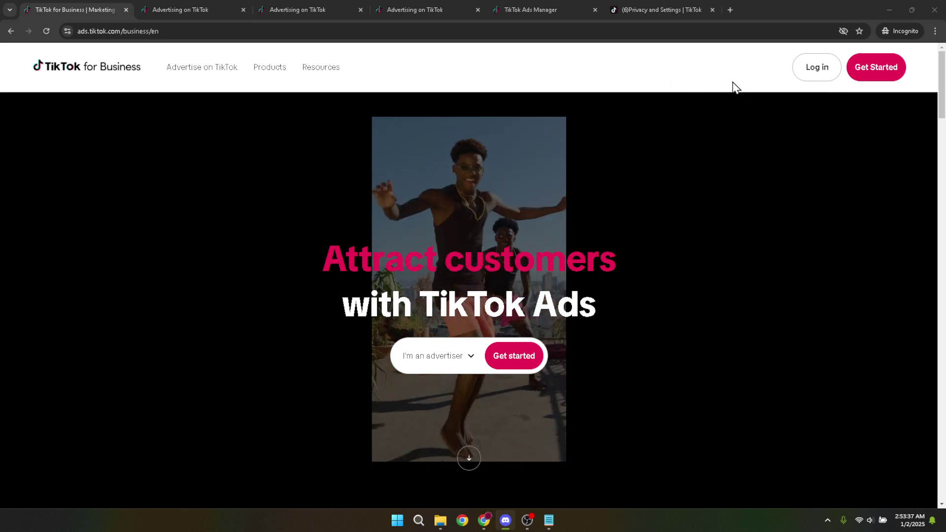
Step: Select the current page address in the address bar, then dismiss the selection
{"action": "left_click", "coordinate": [688, 30]}
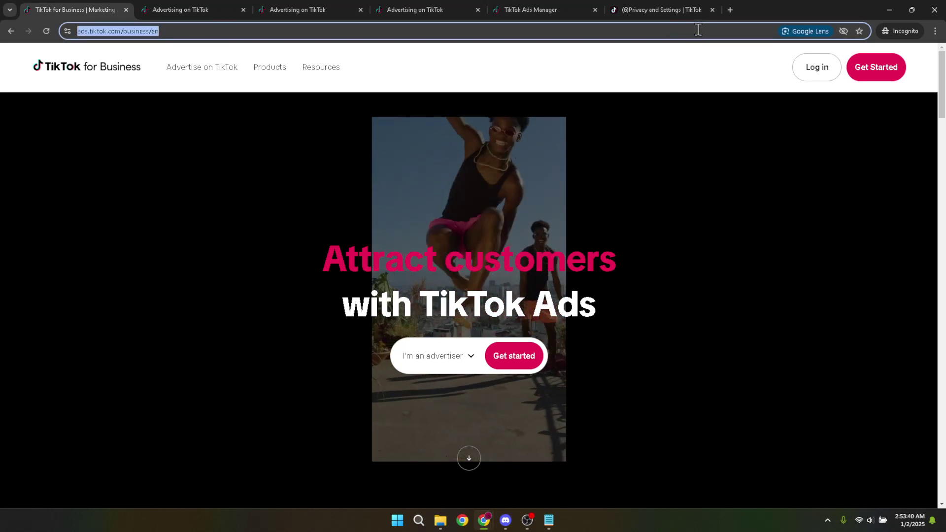
{"action": "left_click", "coordinate": [690, 74]}
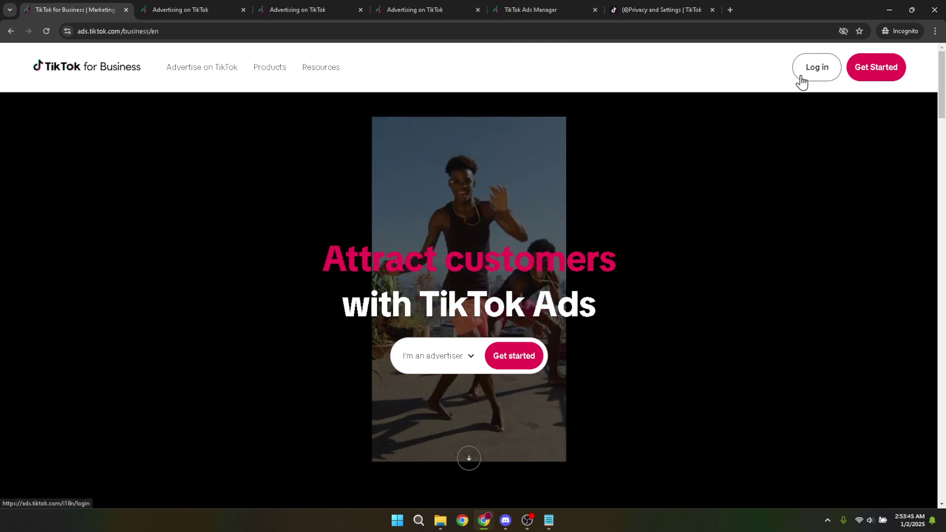
Step: Log in to TikTok for Business with the saved email and password, triggering the security check
{"action": "left_click", "coordinate": [194, 9]}
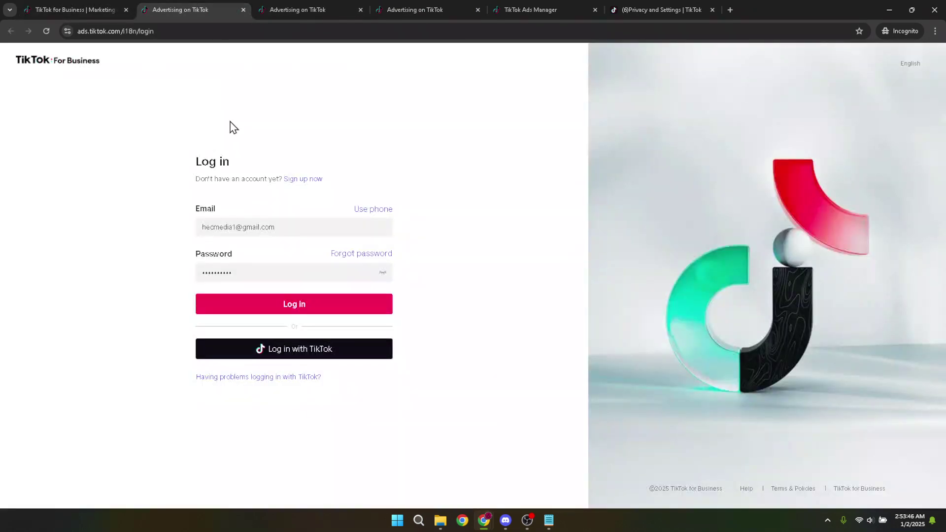
{"action": "left_click_drag", "start_coordinate": [283, 229], "coordinate": [161, 225]}
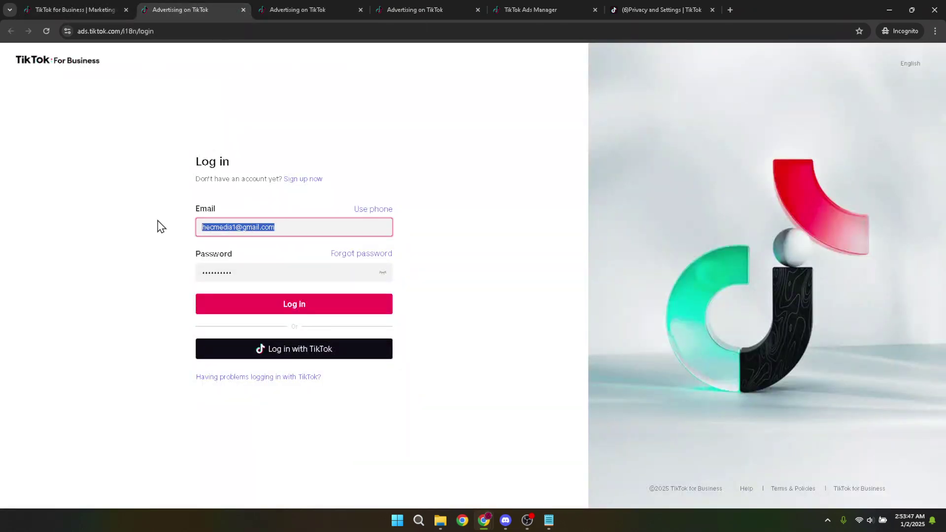
{"action": "double_click", "coordinate": [246, 272]}
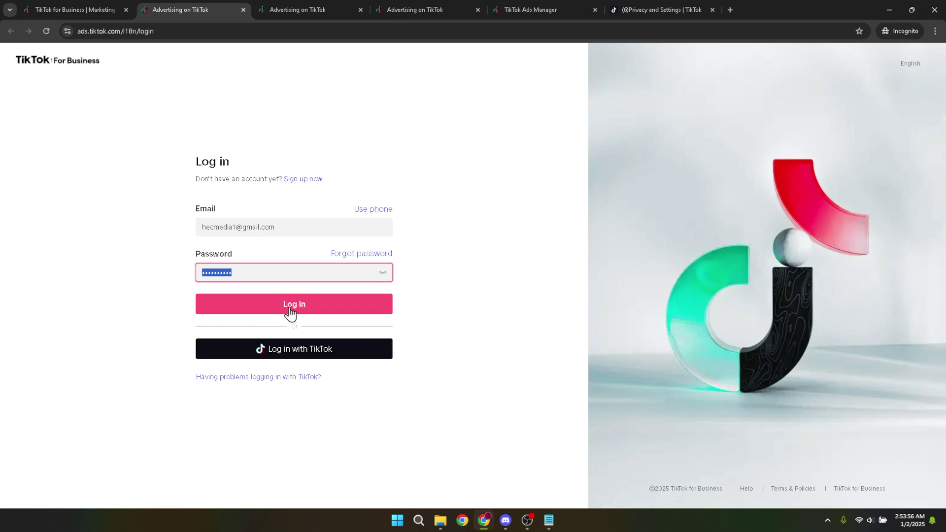
{"action": "left_click", "coordinate": [294, 304]}
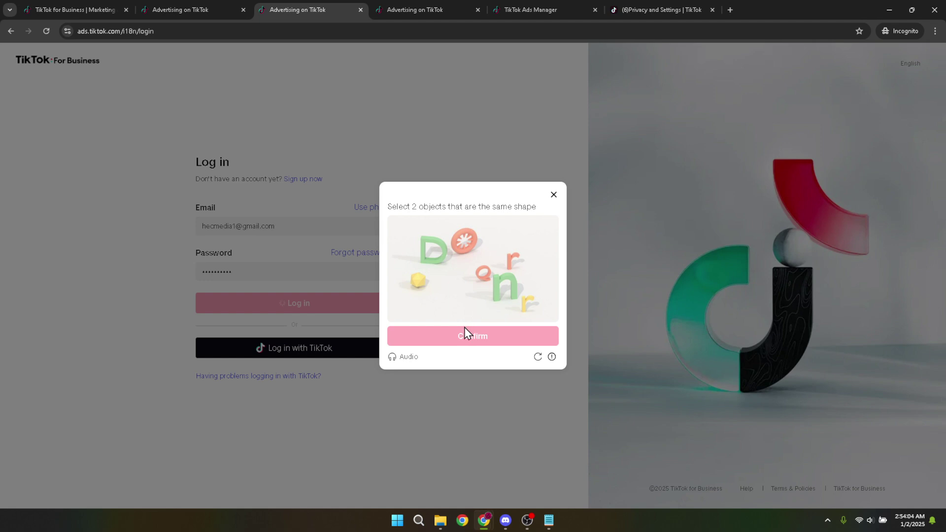
Step: Check the email address shown on the Confirm your email page, then go to the TikTok Ads Manager
{"action": "left_click", "coordinate": [423, 9]}
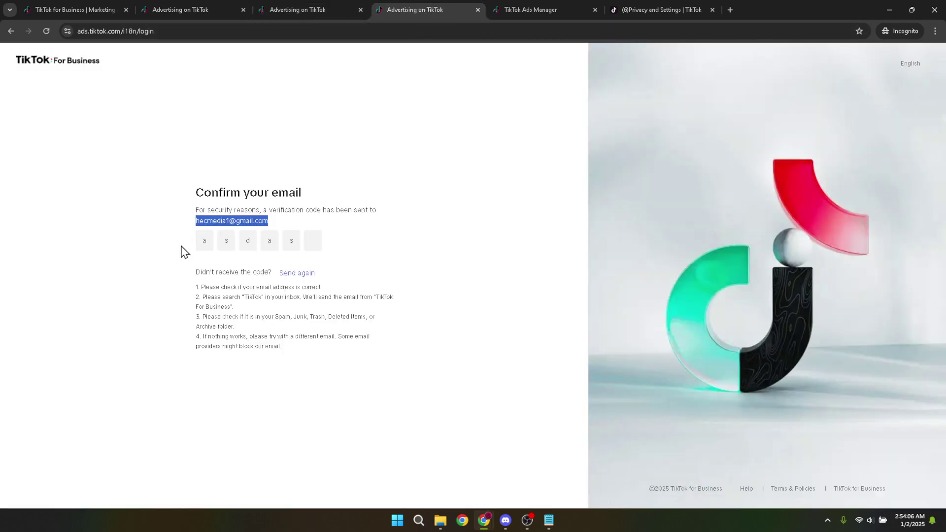
{"action": "left_click", "coordinate": [273, 234]}
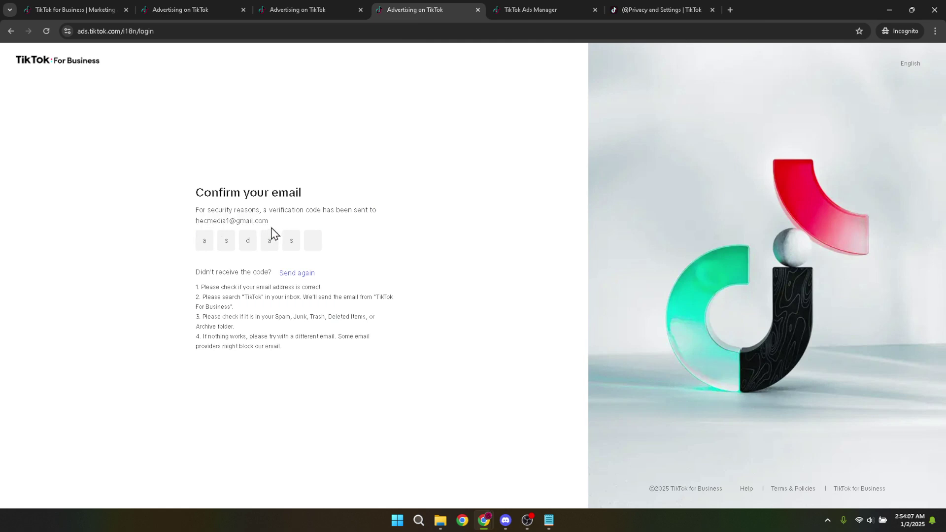
{"action": "left_click_drag", "start_coordinate": [270, 223], "coordinate": [185, 230]}
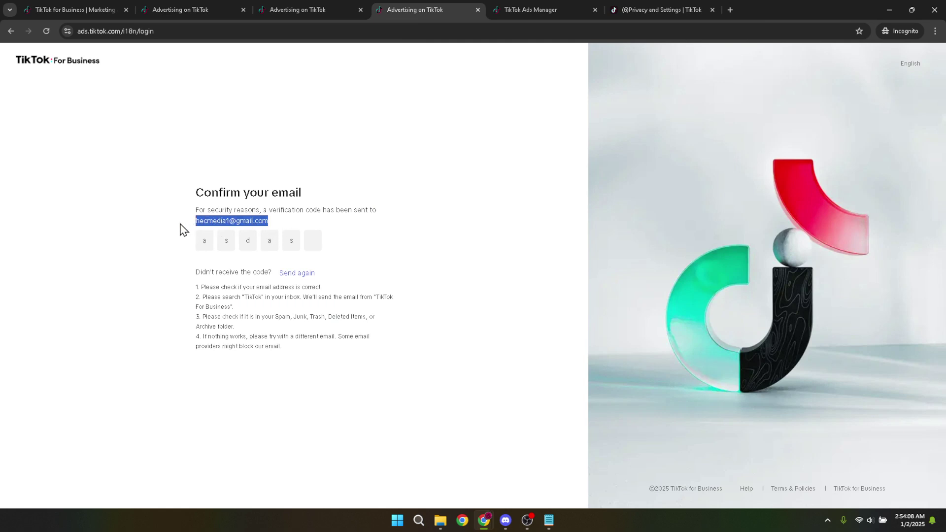
{"action": "left_click", "coordinate": [165, 239]}
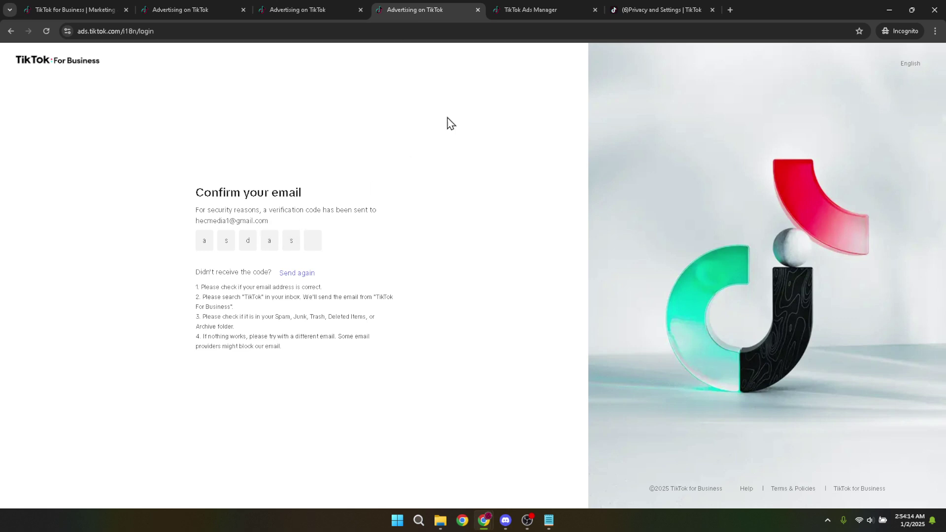
{"action": "left_click", "coordinate": [540, 9]}
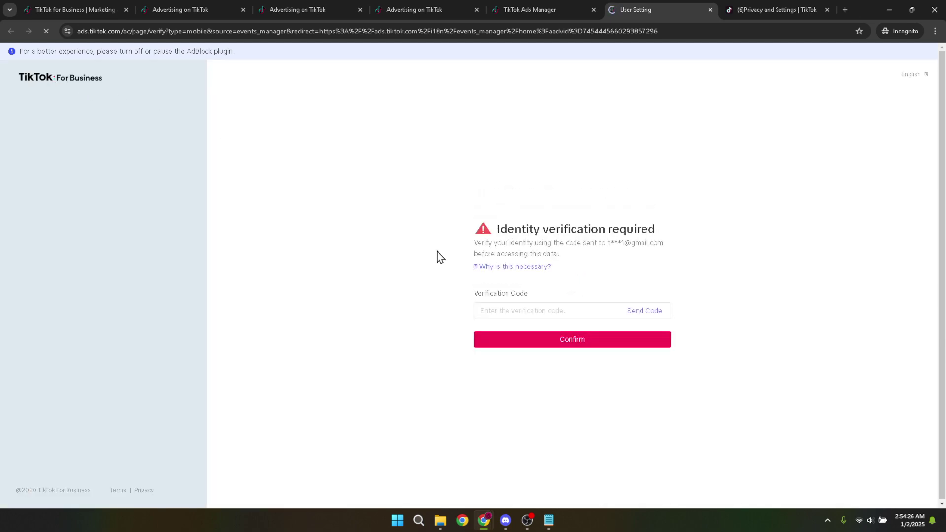
Step: Request a verification code by email from the identity verification page
{"action": "left_click", "coordinate": [554, 311]}
{"action": "left_click", "coordinate": [554, 311]}
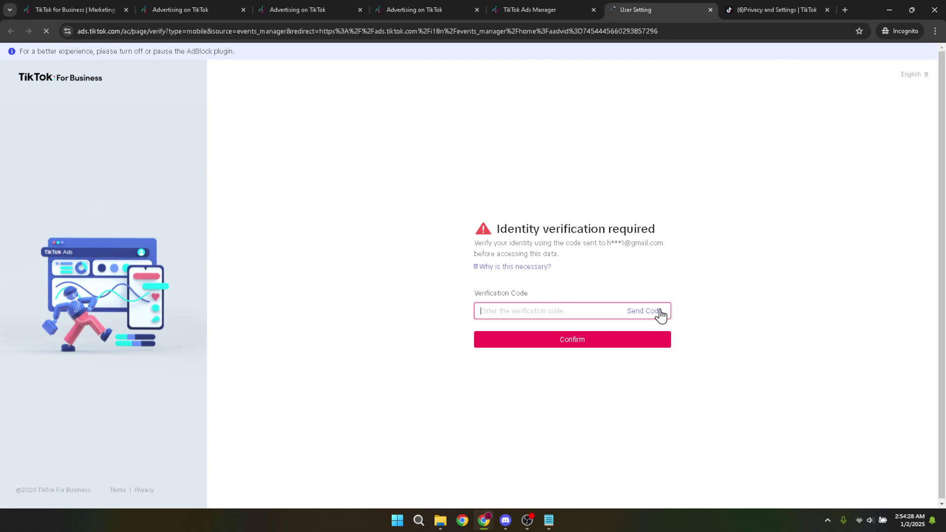
{"action": "left_click", "coordinate": [644, 310]}
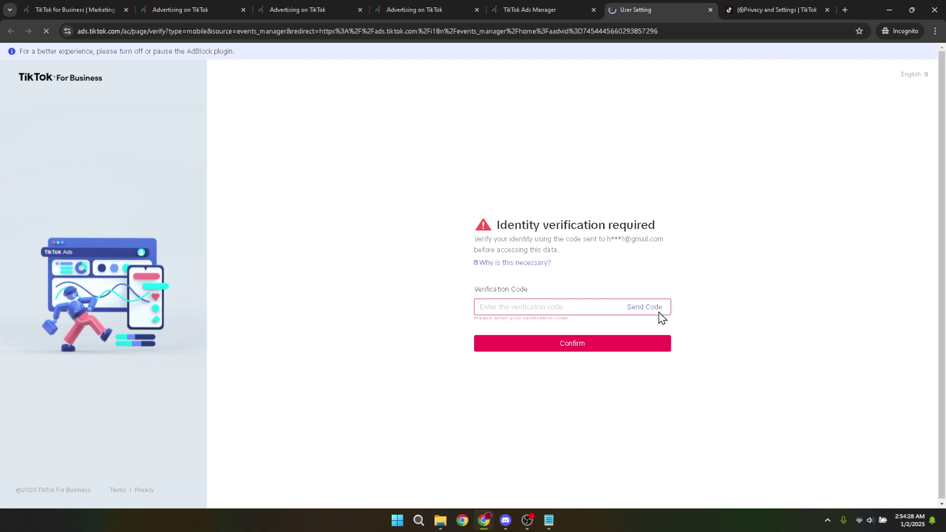
Step: Open gmail.com in a new tab, then return to the verification code field
{"action": "left_click", "coordinate": [844, 11]}
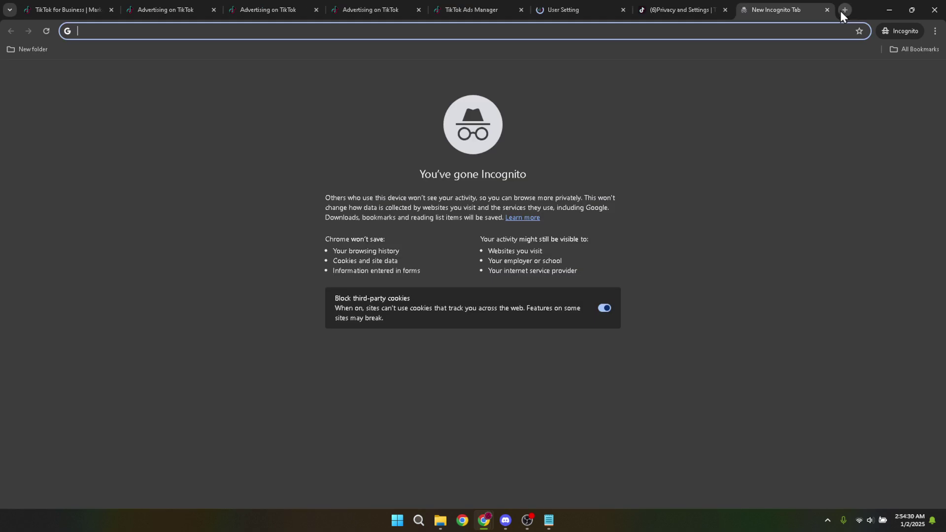
{"action": "type", "text": "gmail.com"}
{"action": "key", "text": "Return"}
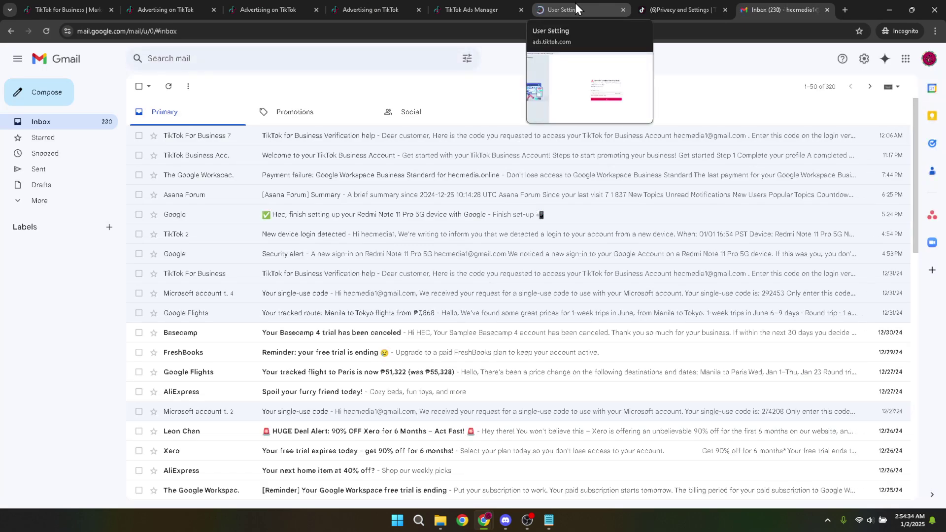
{"action": "left_click", "coordinate": [575, 9]}
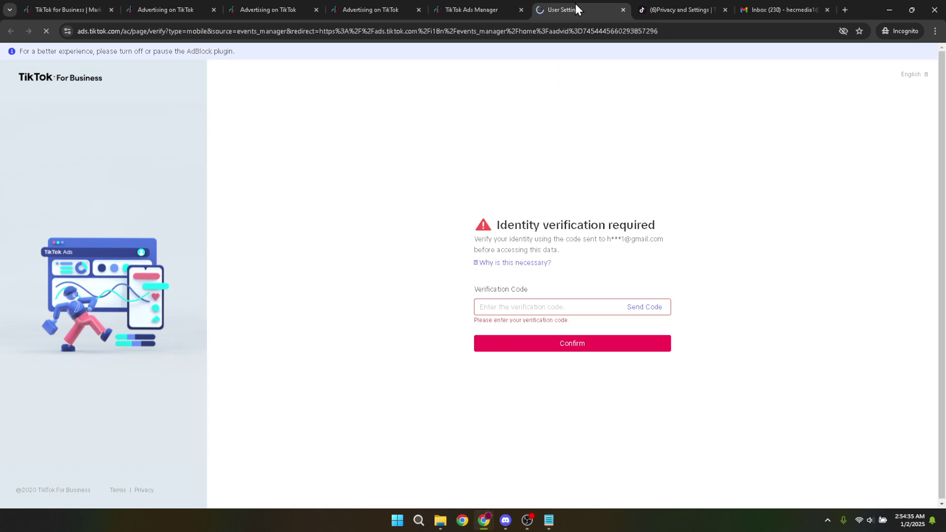
{"action": "left_click", "coordinate": [547, 308]}
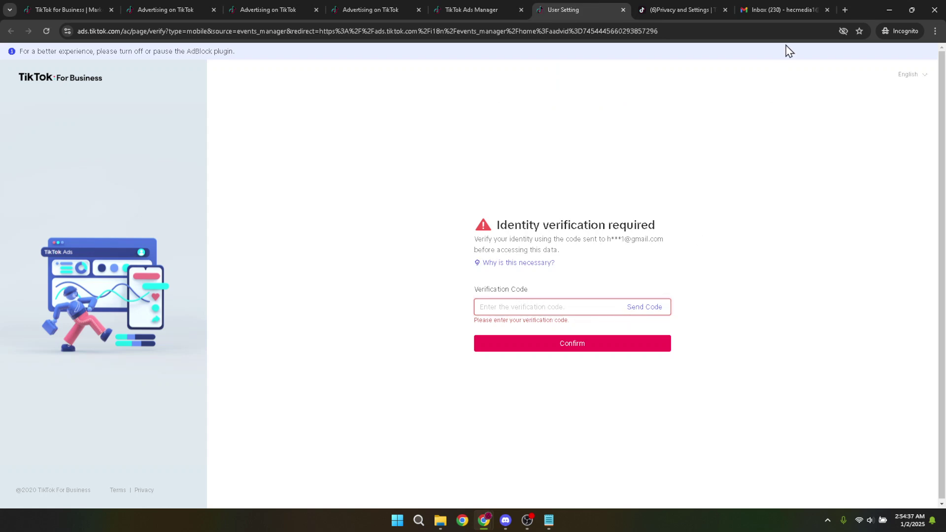
Step: Copy the code from the TikTok verification email in Gmail and submit it, which is rejected
{"action": "left_click", "coordinate": [784, 9]}
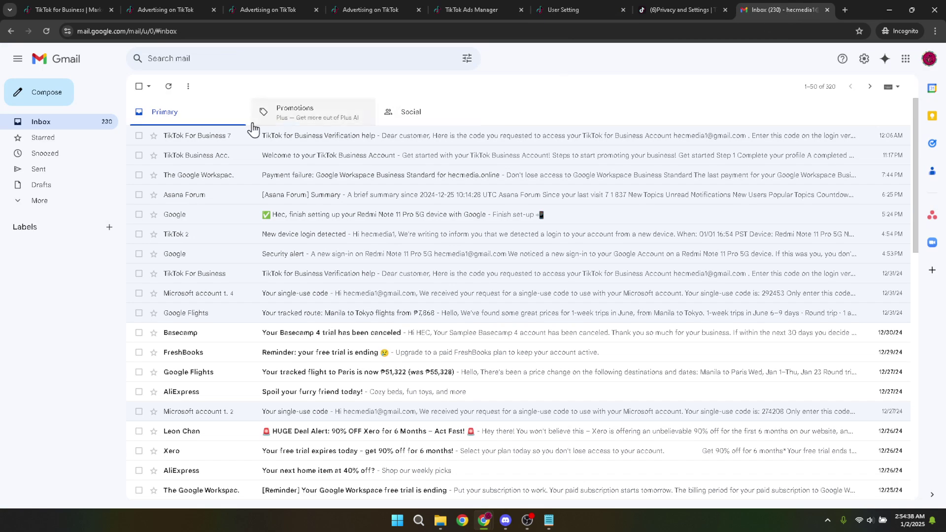
{"action": "left_click", "coordinate": [288, 135]}
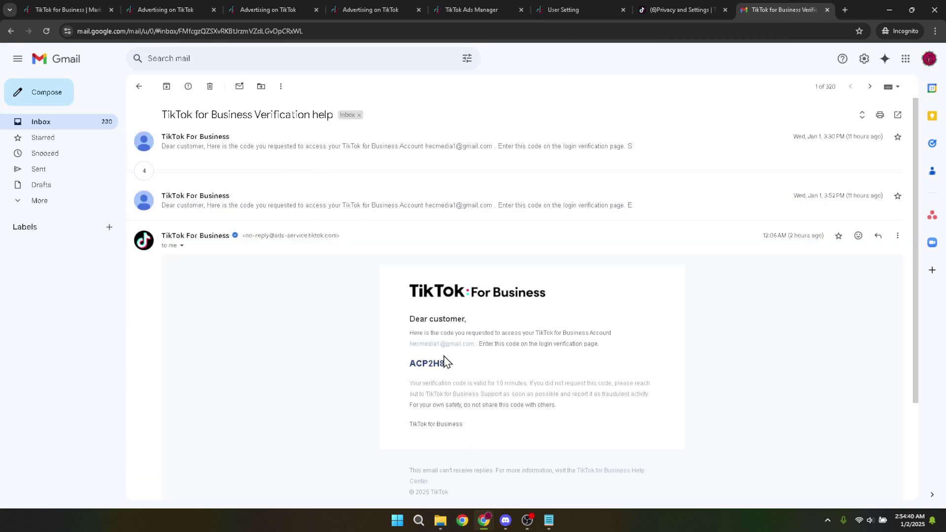
{"action": "double_click", "coordinate": [429, 363]}
{"action": "key", "text": "ctrl+c"}
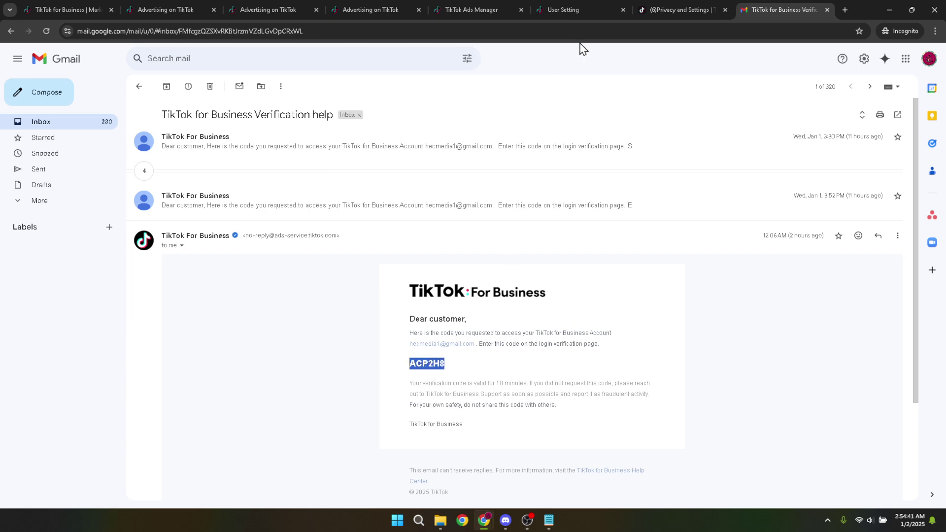
{"action": "left_click", "coordinate": [567, 10]}
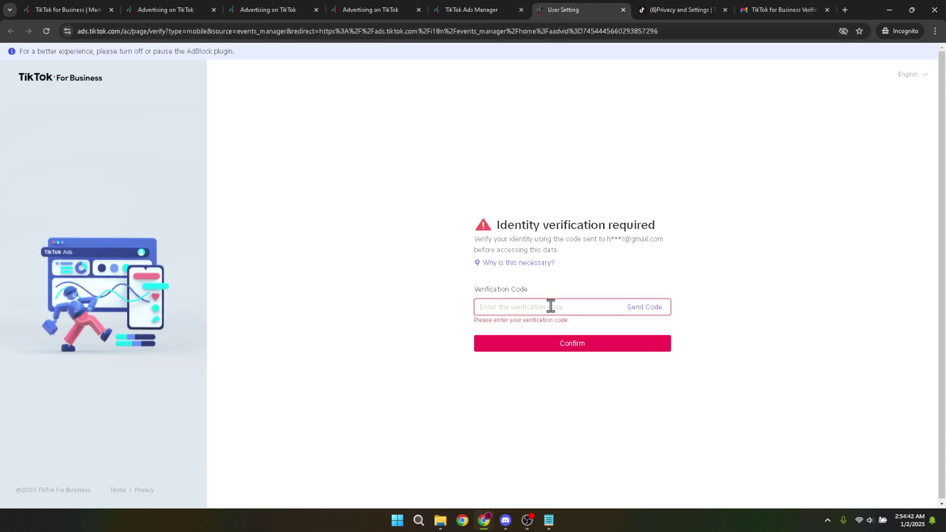
{"action": "key", "text": "ctrl+v"}
{"action": "left_click", "coordinate": [560, 345]}
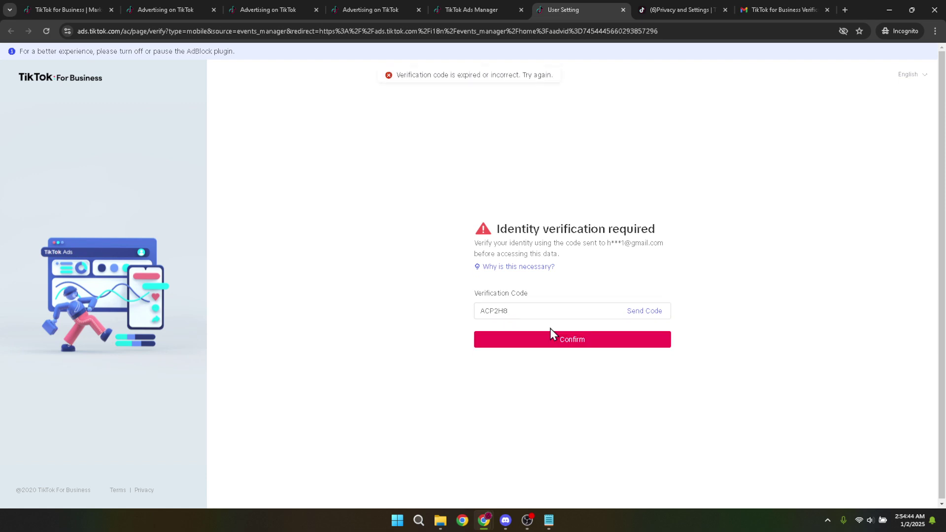
{"action": "left_click", "coordinate": [551, 335]}
{"action": "left_click", "coordinate": [654, 309]}
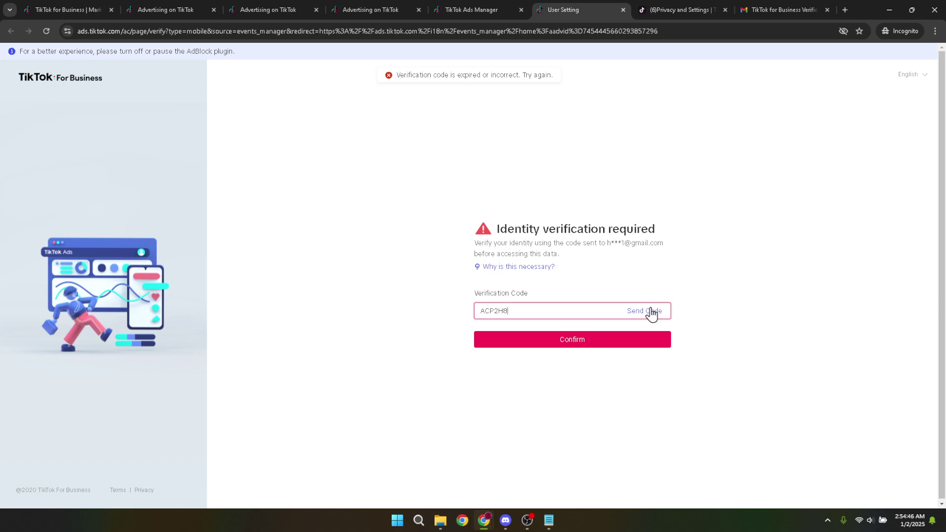
{"action": "left_click", "coordinate": [654, 311]}
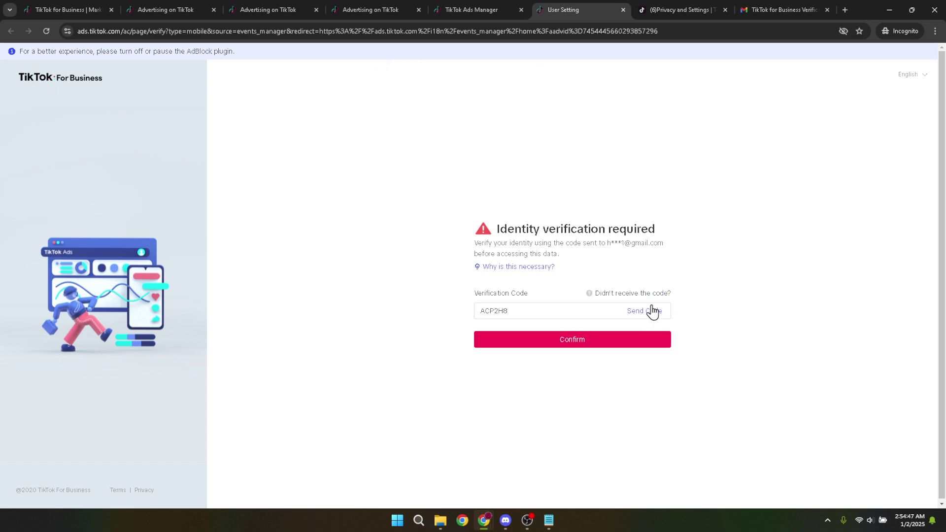
{"action": "left_click", "coordinate": [781, 13]}
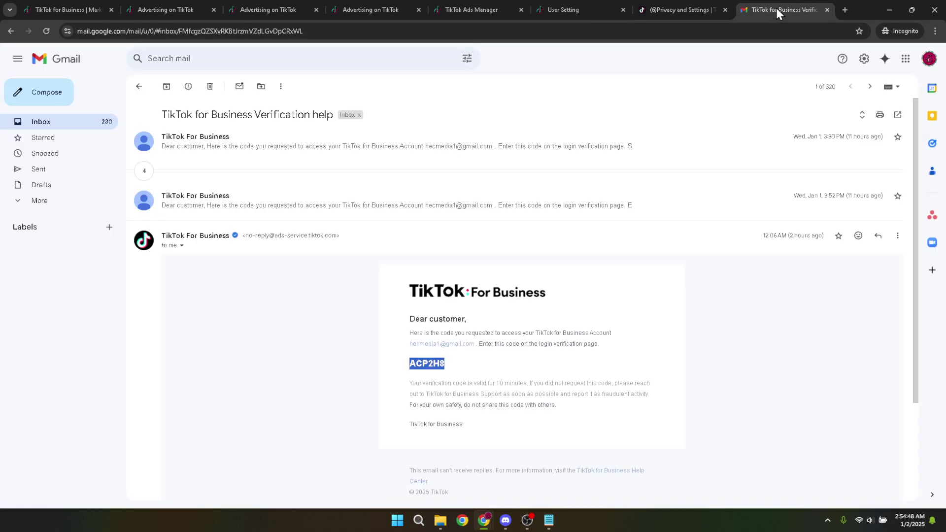
{"action": "left_click", "coordinate": [138, 86]}
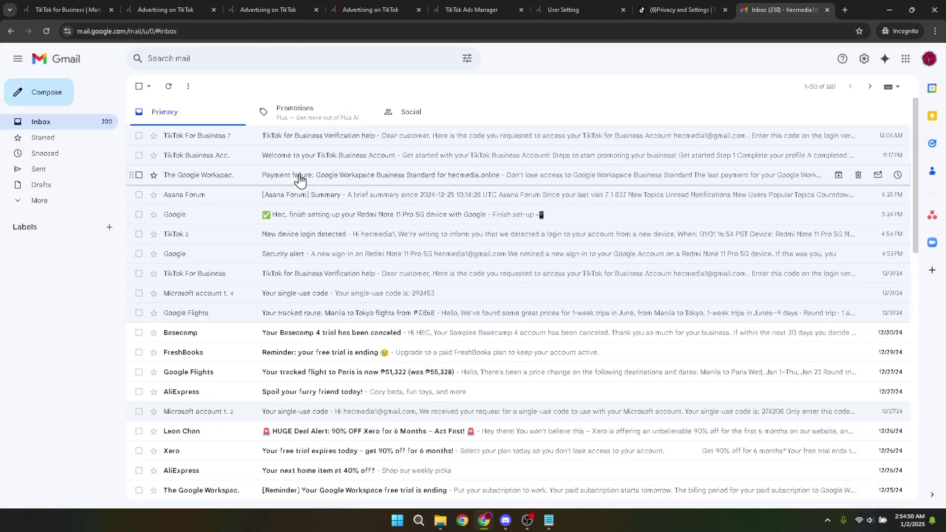
{"action": "left_click", "coordinate": [331, 136]}
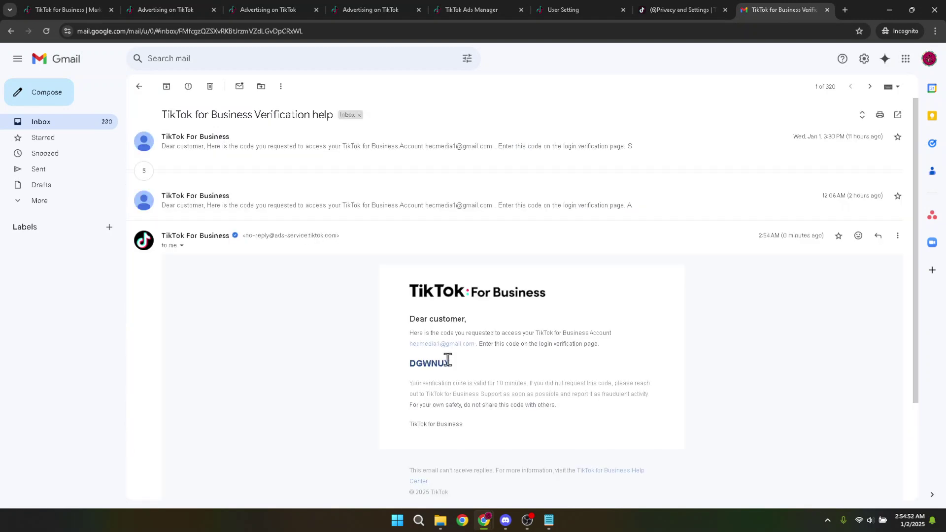
{"action": "double_click", "coordinate": [433, 364]}
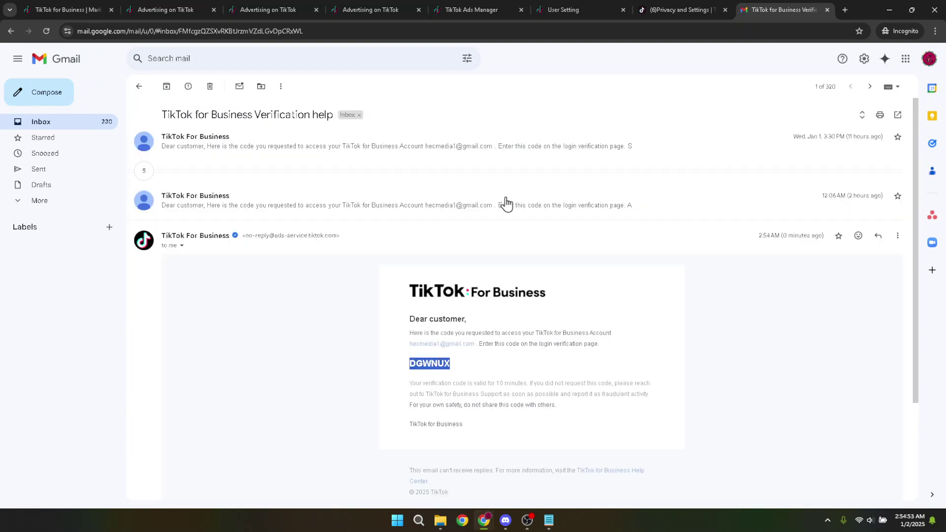
{"action": "key", "text": "ctrl+c"}
{"action": "left_click", "coordinate": [671, 9]}
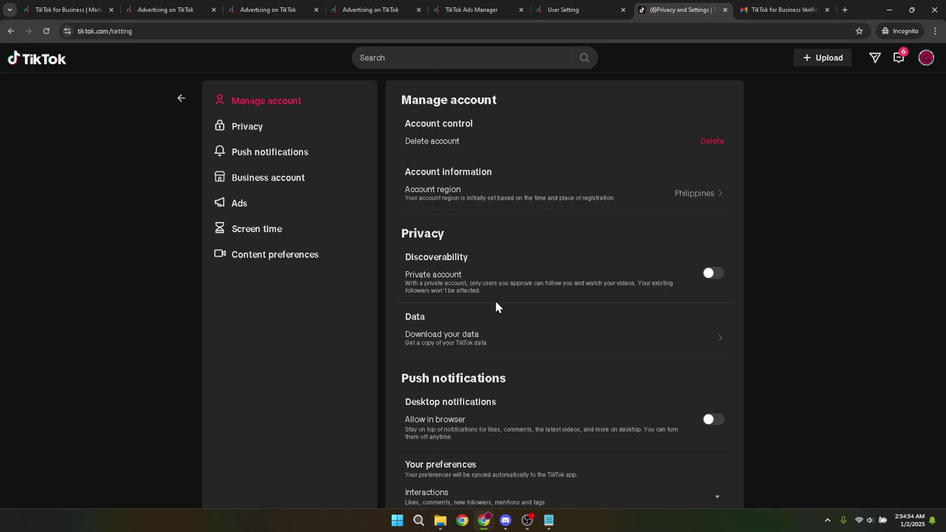
{"action": "left_click", "coordinate": [568, 9]}
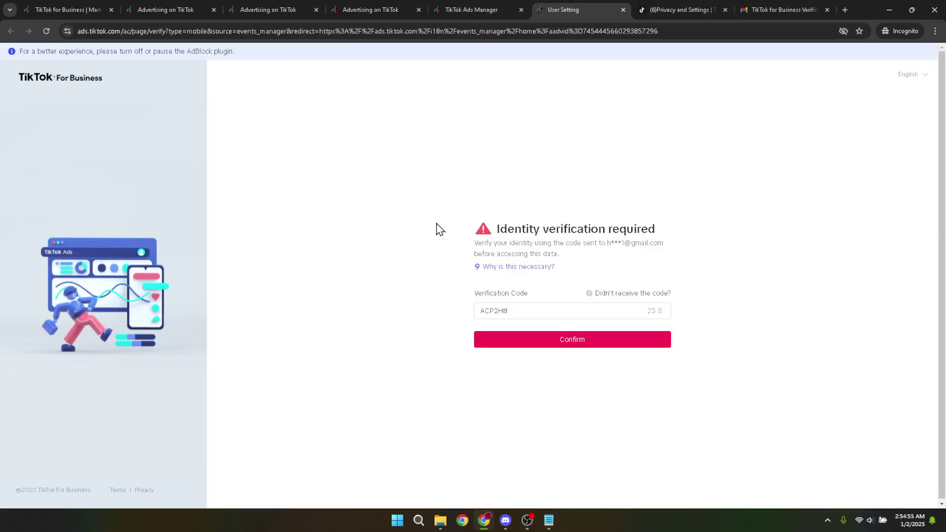
{"action": "double_click", "coordinate": [522, 311]}
{"action": "key", "text": "ctrl+v"}
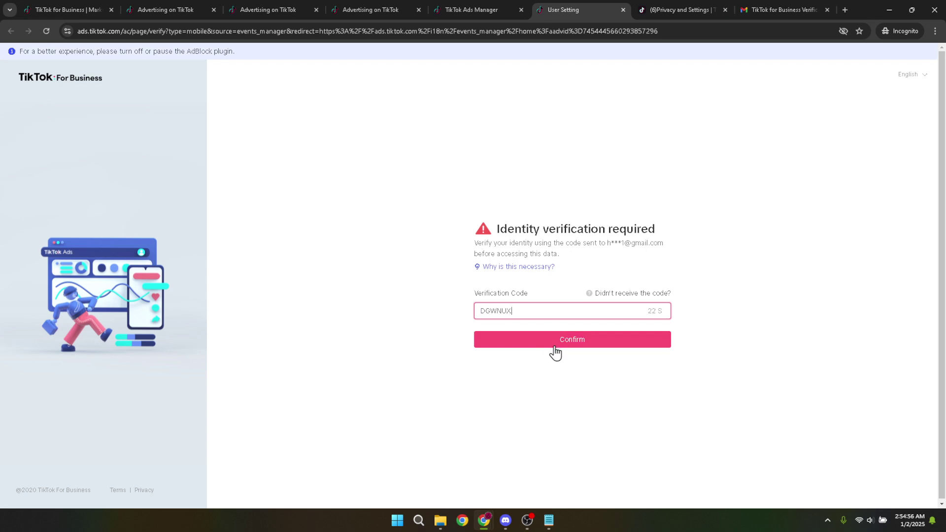
{"action": "left_click", "coordinate": [555, 341]}
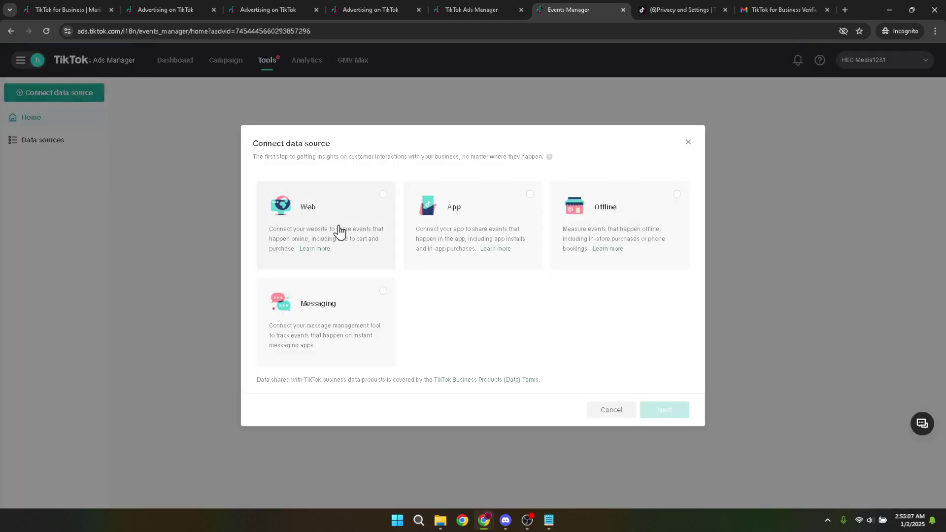
Step: Choose Web as the data source type and move to entering the website hecmedia.online
{"action": "left_click", "coordinate": [340, 215]}
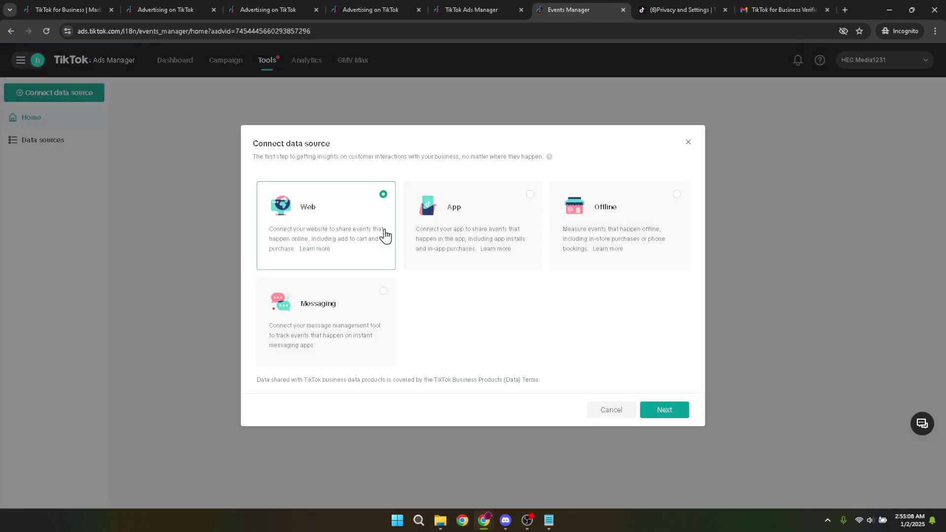
{"action": "left_click", "coordinate": [664, 409]}
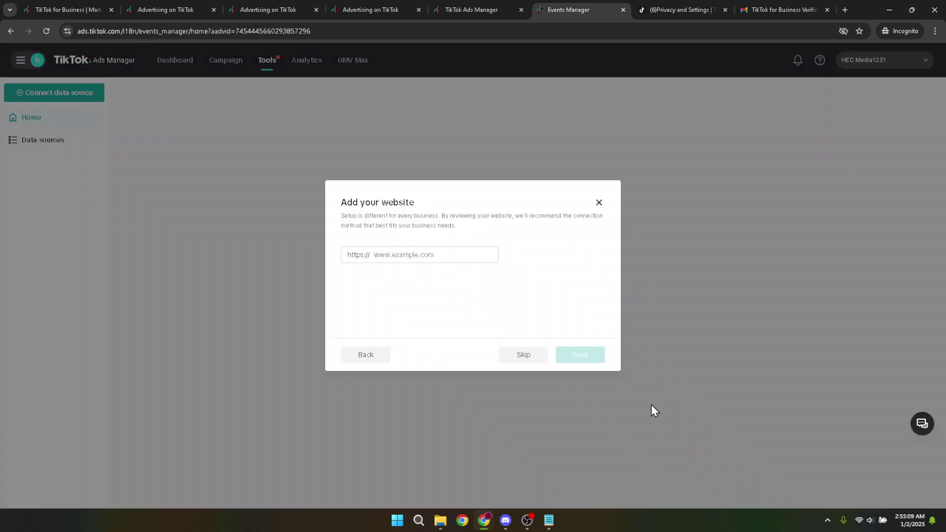
{"action": "left_click", "coordinate": [446, 255]}
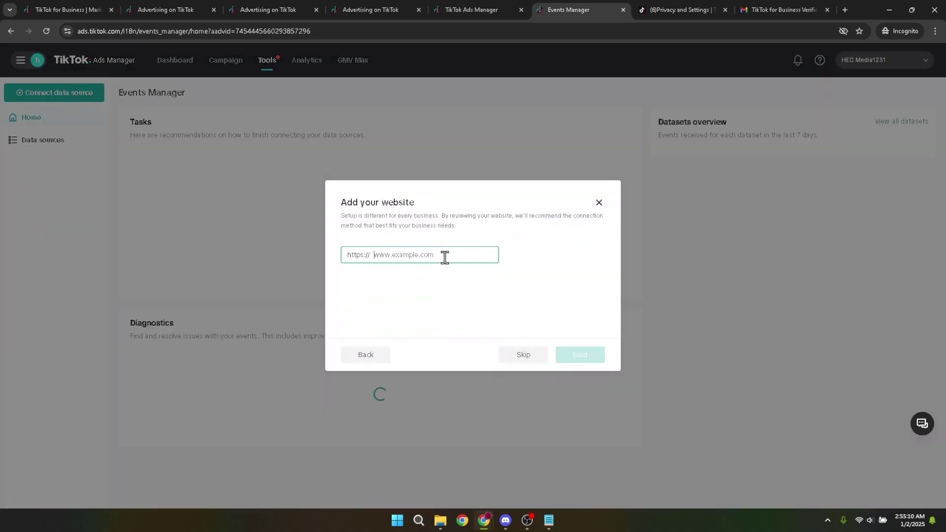
{"action": "type", "text": "hecmedia.online"}
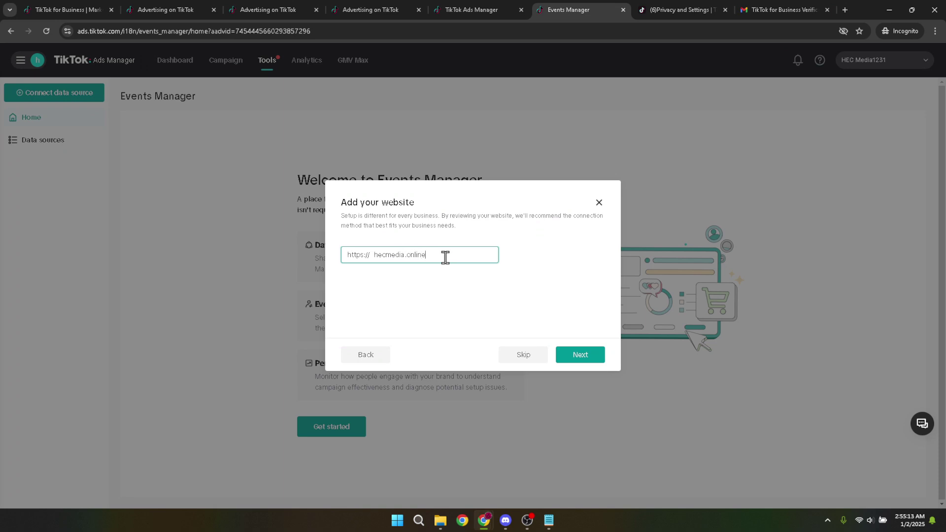
Step: Submit the website and choose Manual setup as the connection method
{"action": "left_click", "coordinate": [580, 355]}
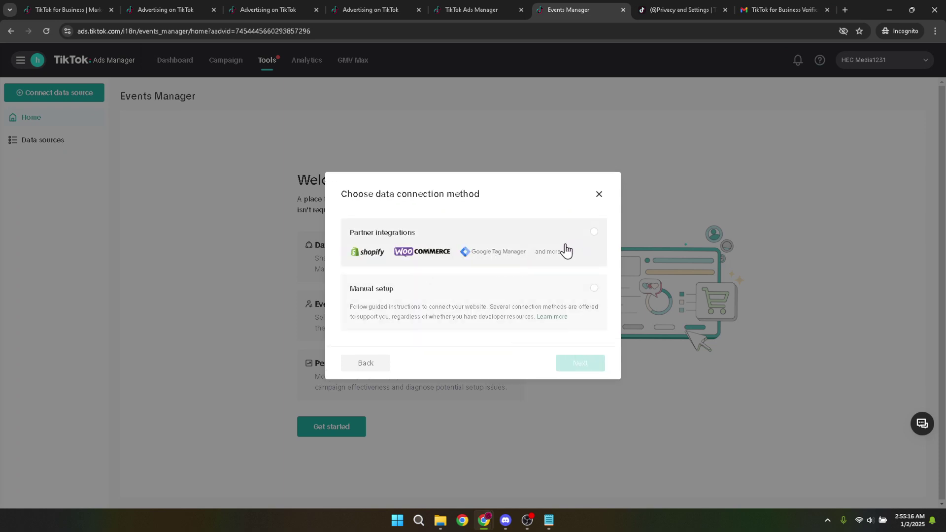
{"action": "left_click", "coordinate": [549, 295]}
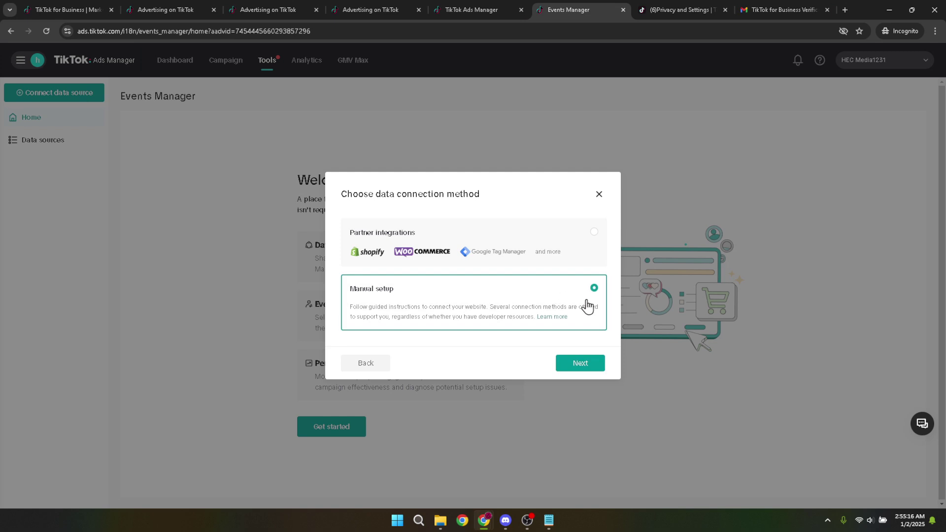
{"action": "left_click", "coordinate": [581, 363]}
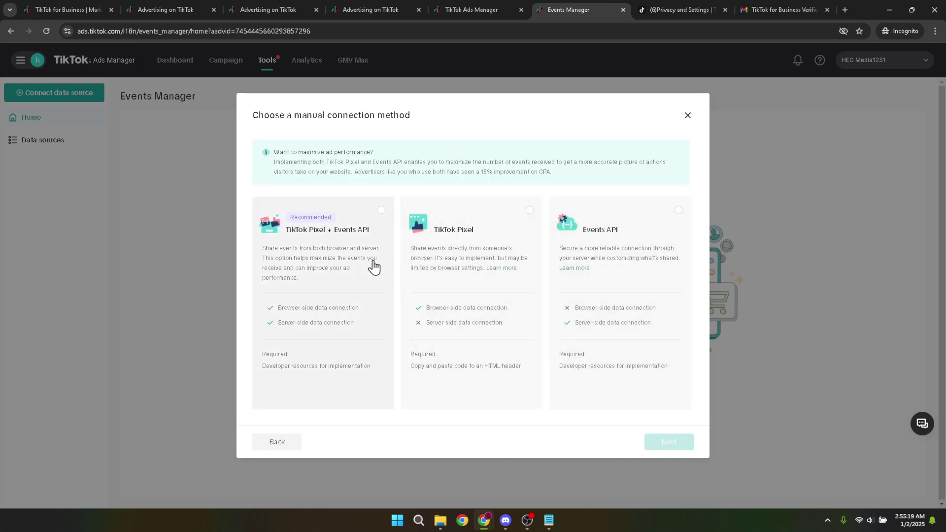
Step: Select Events API as the manual method and start naming the new pixel Test
{"action": "left_click", "coordinate": [655, 261]}
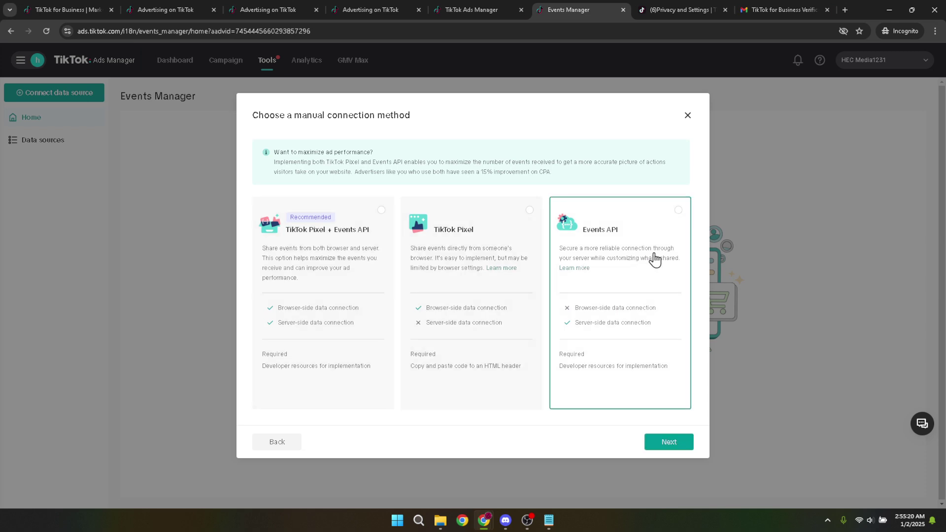
{"action": "left_click", "coordinate": [661, 444]}
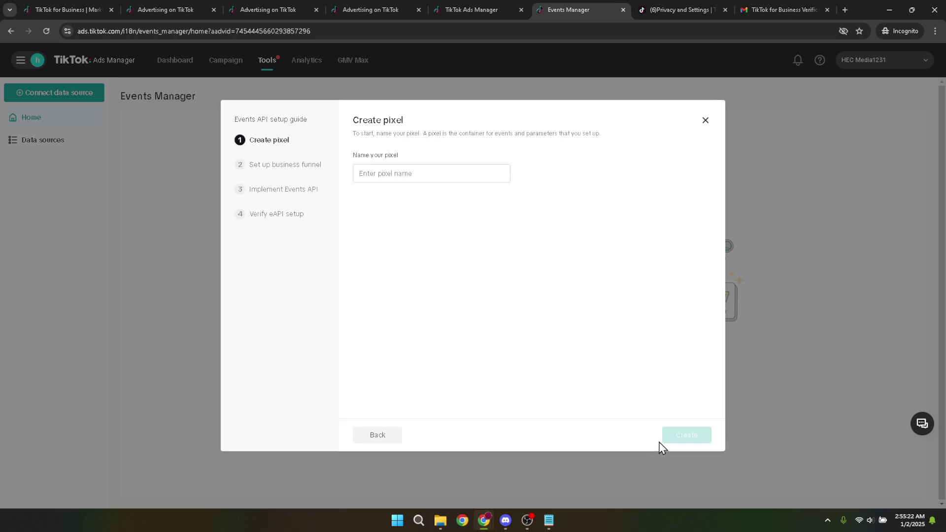
{"action": "left_click", "coordinate": [419, 173]}
{"action": "type", "text": "Test"}
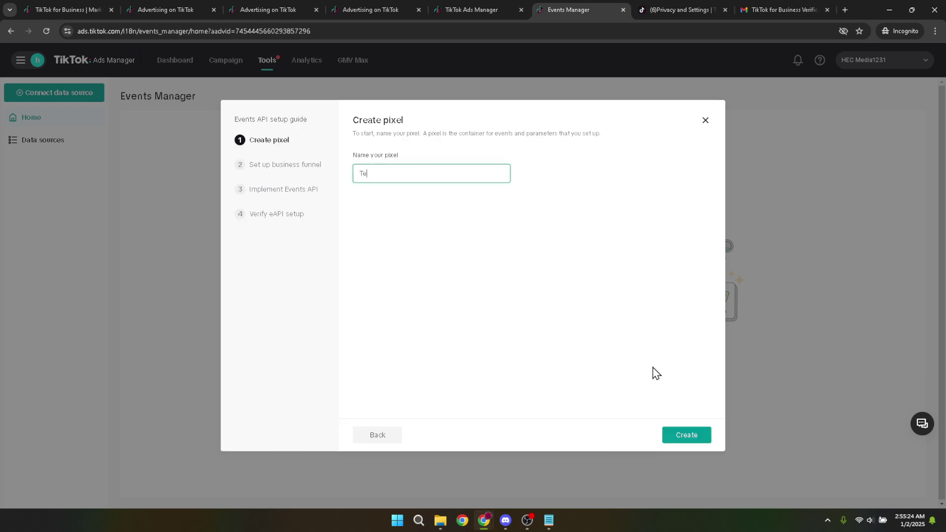